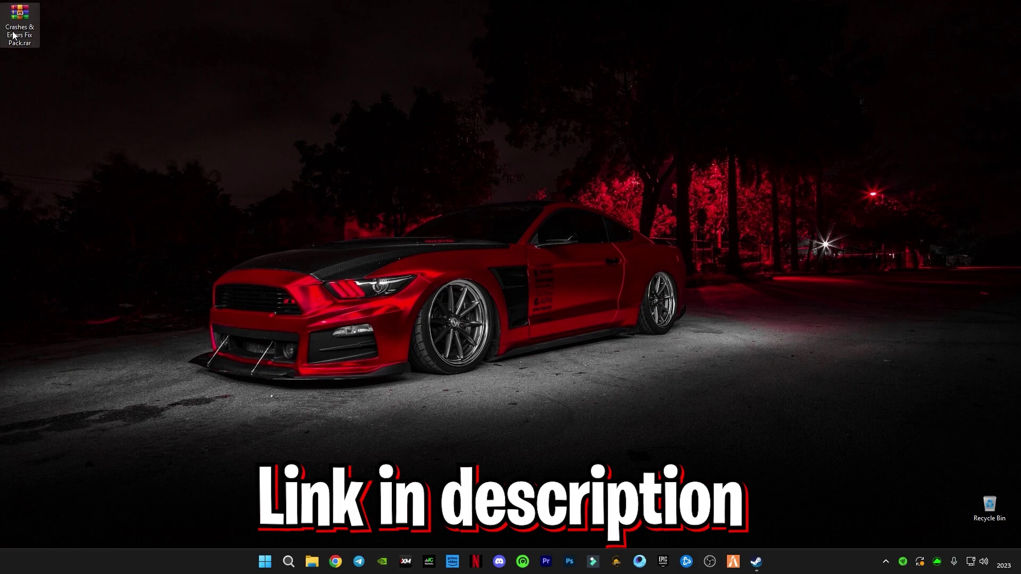
# - Extract Crashes & Errors Fix Pack.rar directly onto the desktop with Extract Here
pyautogui.rightClick(21, 29)
pyautogui.click(85, 215)
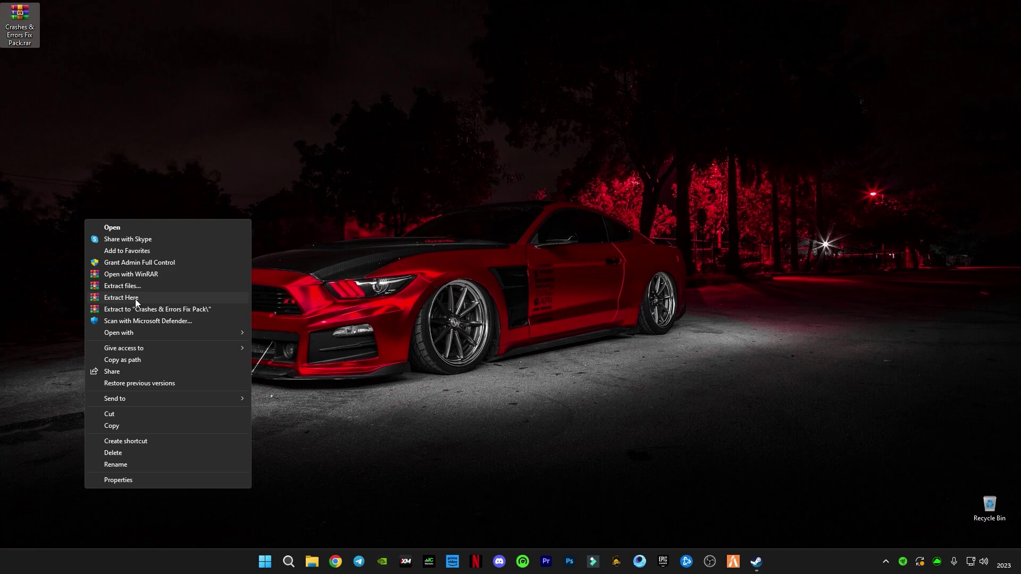
pyautogui.click(133, 300)
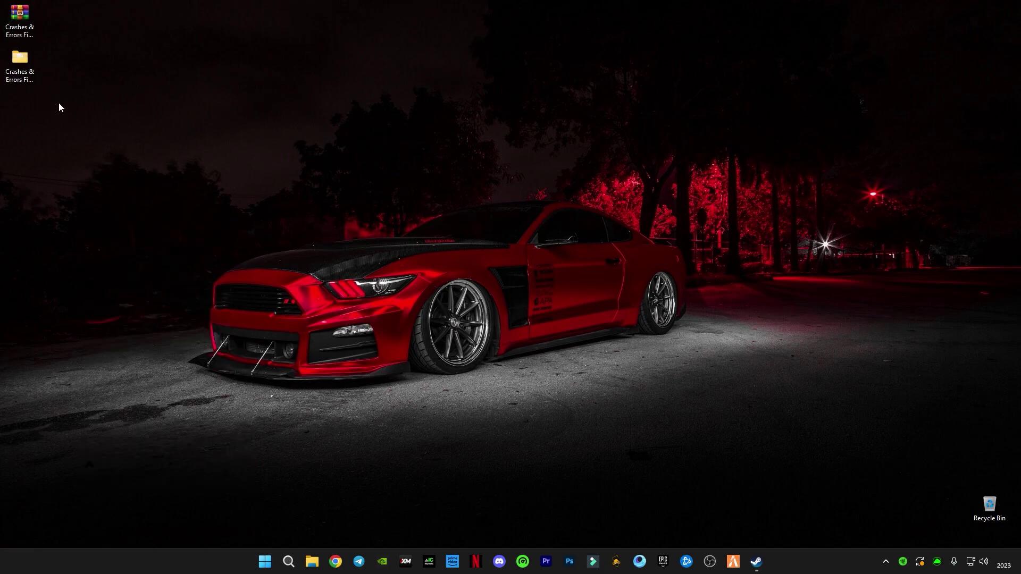
# - Dismiss the WinRAR reminder and close the fix pack archive viewer
pyautogui.doubleClick(20, 16)
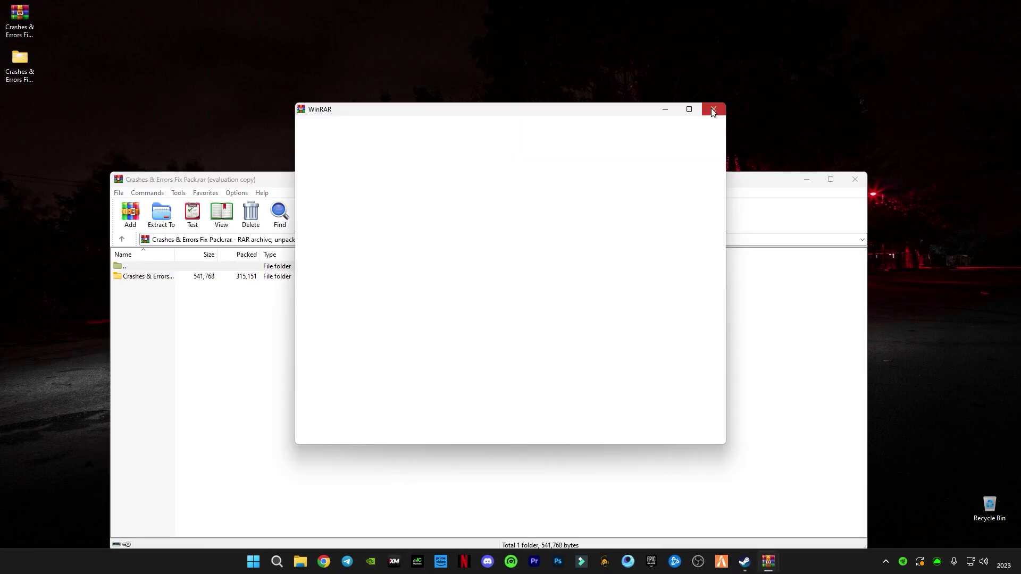
pyautogui.click(713, 112)
pyautogui.click(854, 179)
# - Open the extracted fix pack folder and then its DirectX Installer subfolder
pyautogui.doubleClick(20, 61)
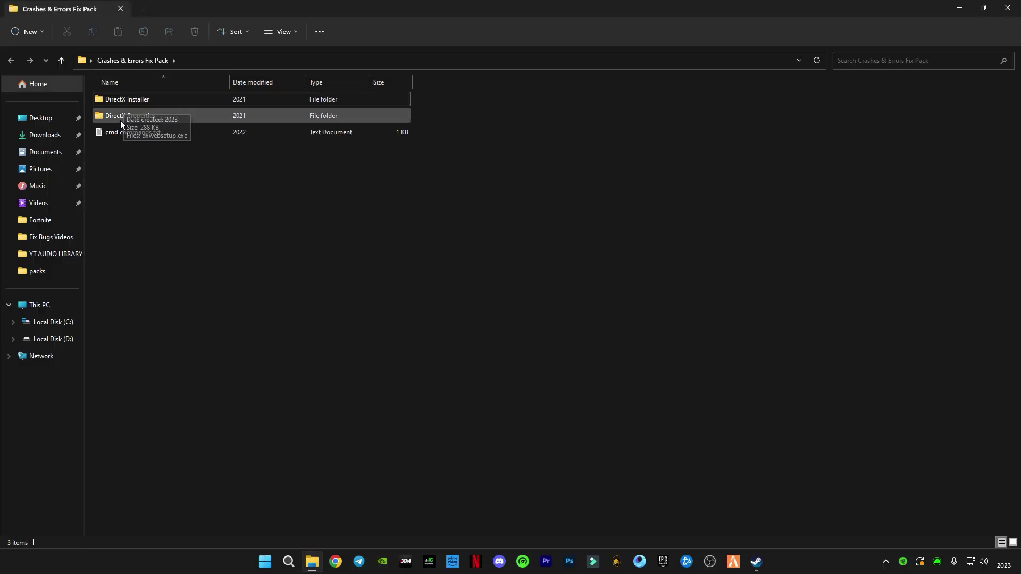
pyautogui.press('Down')
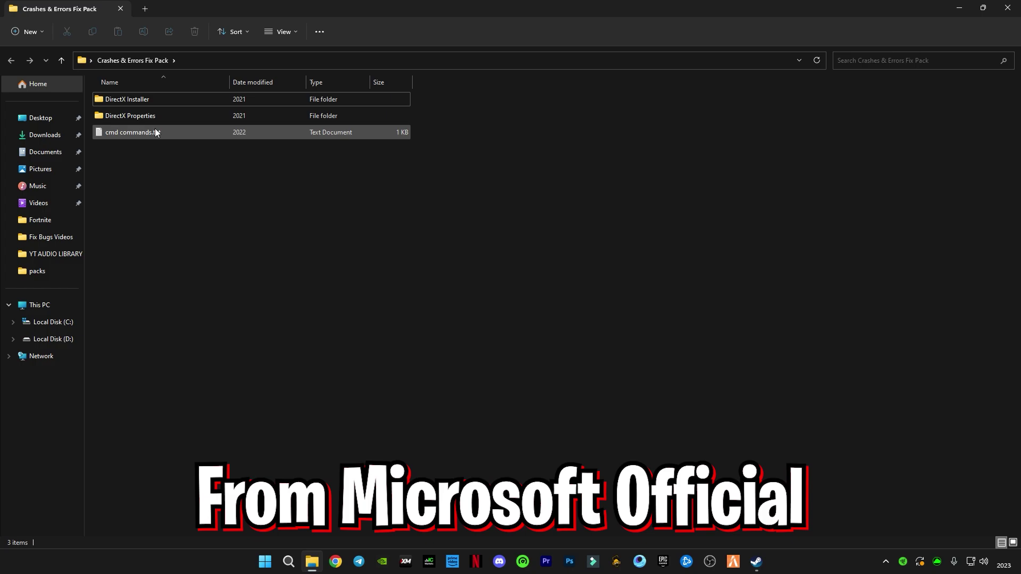
pyautogui.click(148, 100)
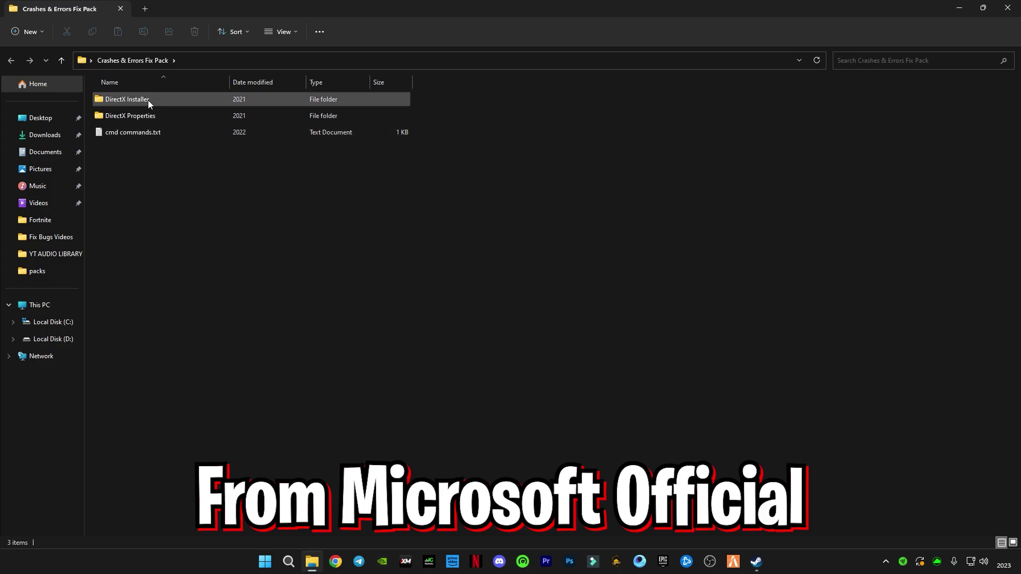
pyautogui.doubleClick(148, 101)
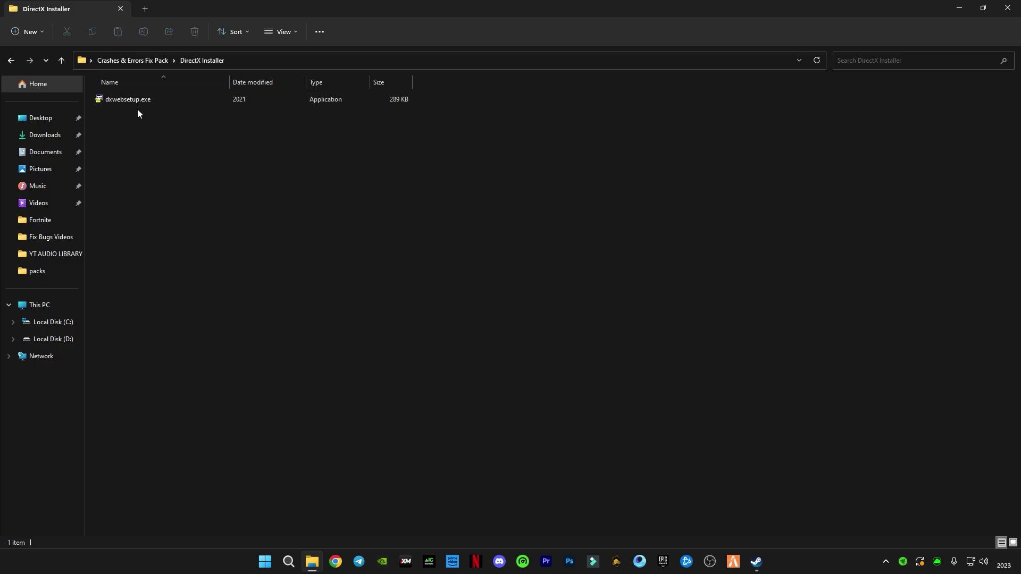
pyautogui.moveTo(128, 99)
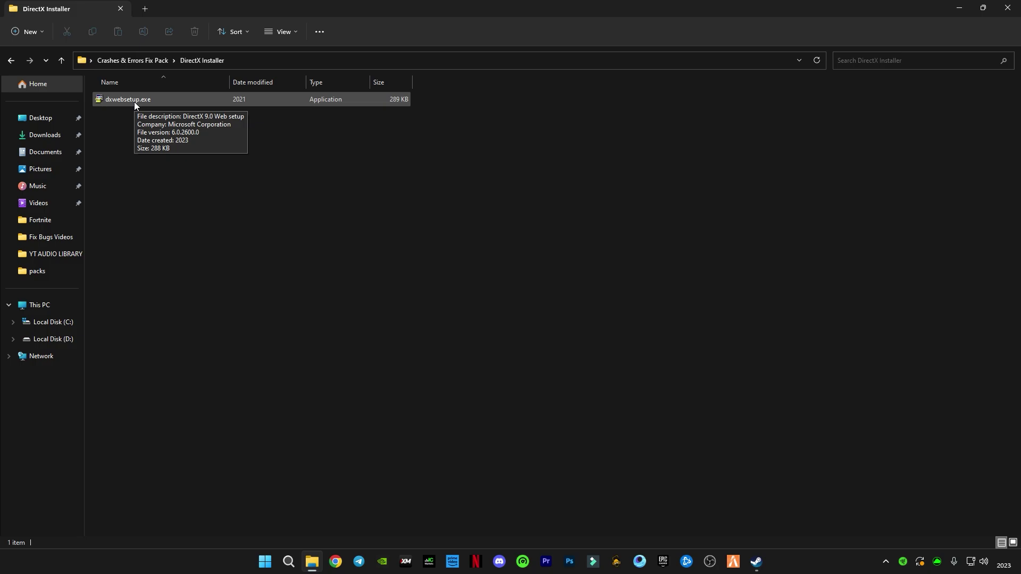
# - Run dxwebsetup.exe, accept the license, and decline the Bing Bar before installing
pyautogui.click(135, 101)
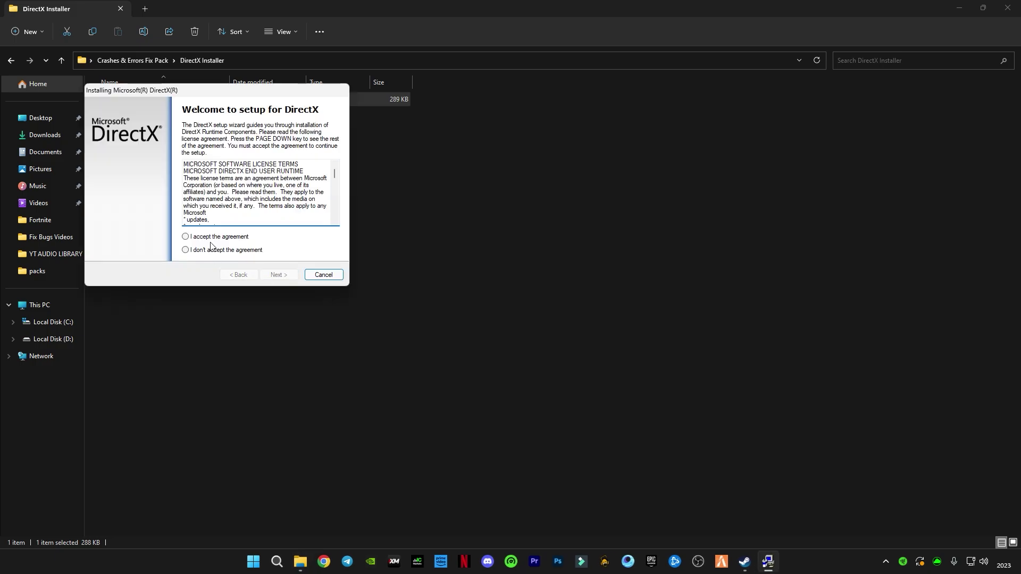
pyautogui.click(186, 237)
pyautogui.click(278, 274)
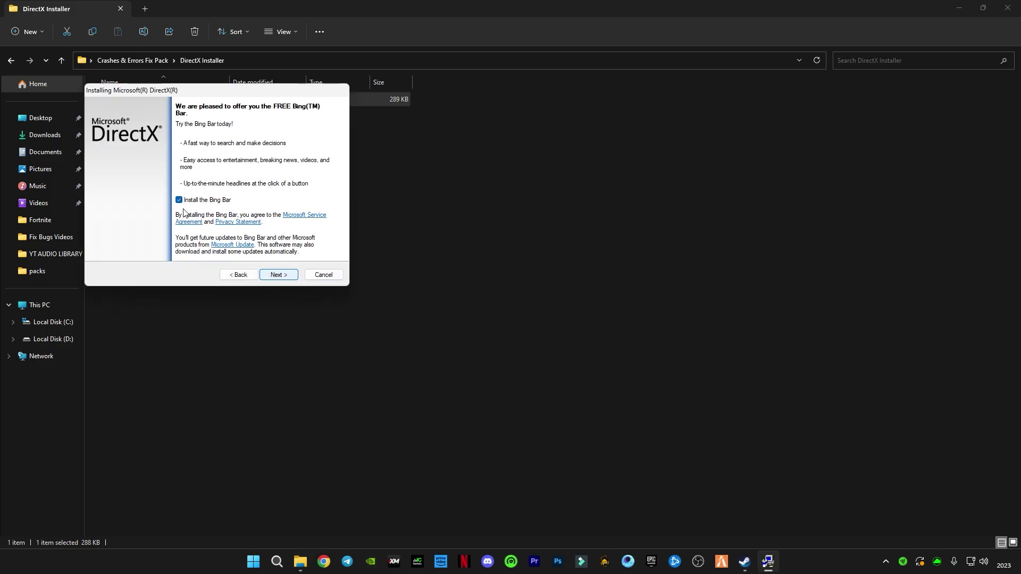
pyautogui.click(179, 200)
pyautogui.click(278, 275)
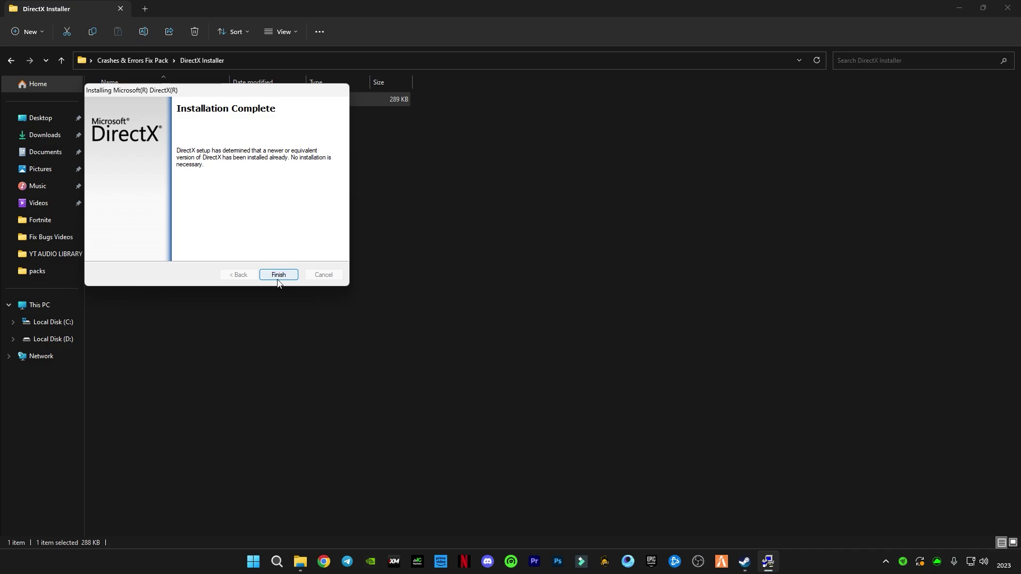
# - Finish the DirectX installer and open the fix pack's DirectX Properties folder
pyautogui.click(278, 274)
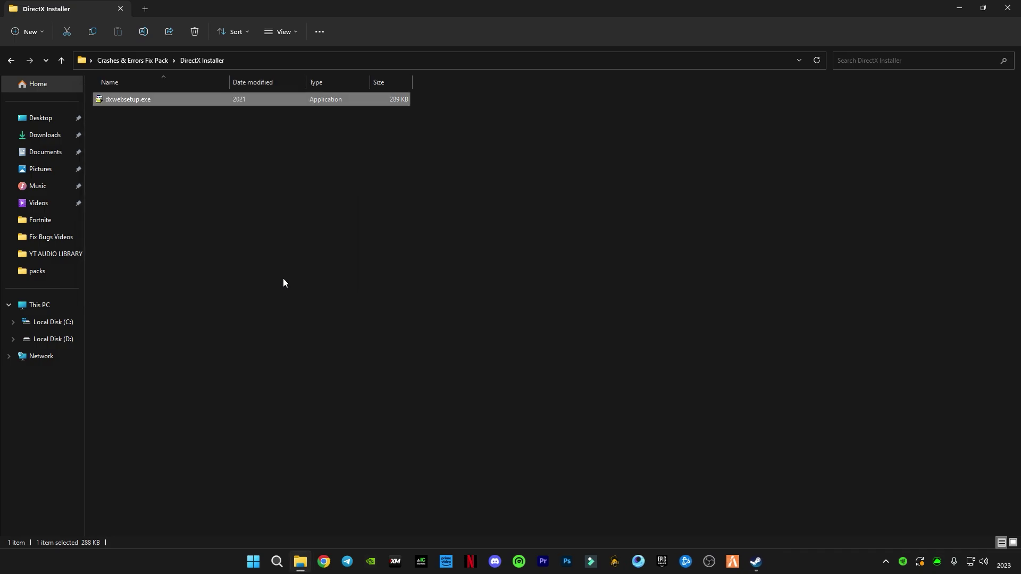
pyautogui.click(12, 61)
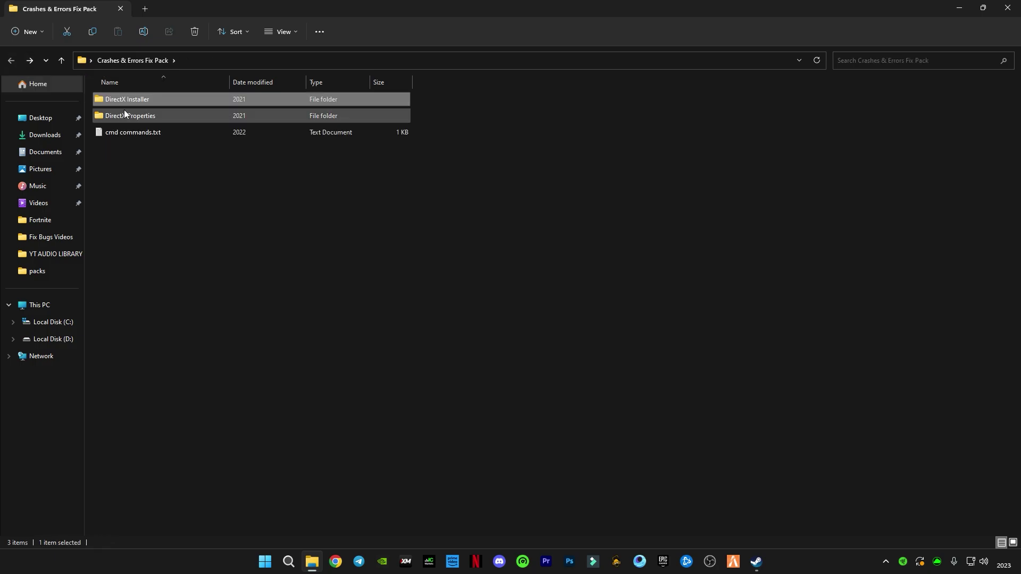
pyautogui.moveTo(129, 116)
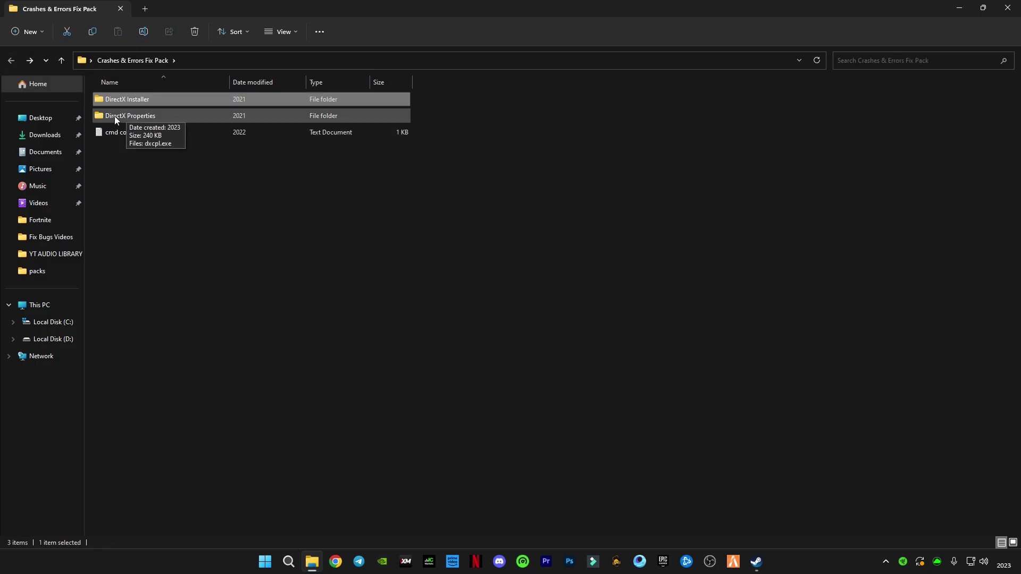
pyautogui.doubleClick(140, 115)
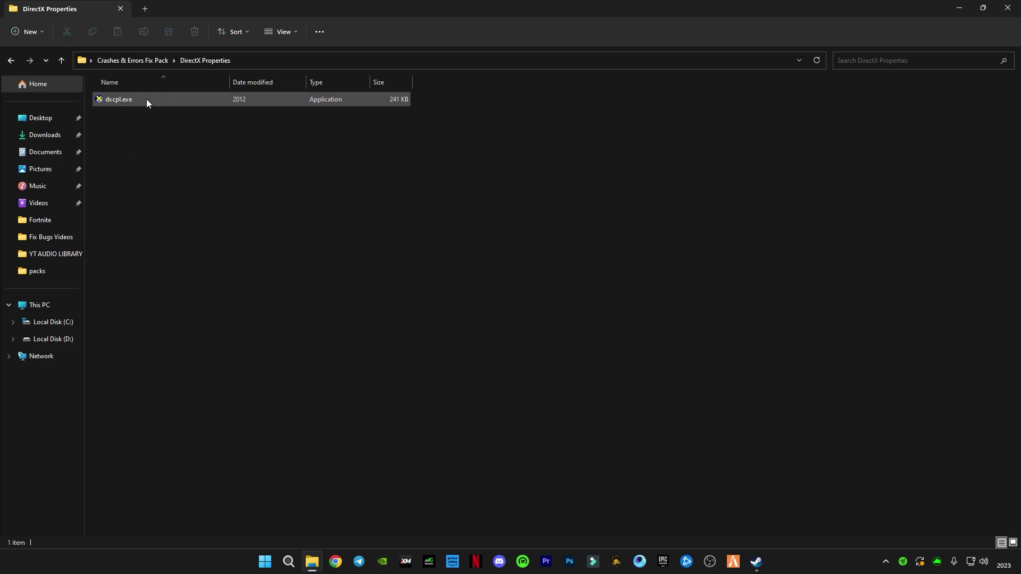
# - Launch dxcpl.exe, centre its window, and open the Direct3D 10.x/11.x Edit List
pyautogui.doubleClick(124, 100)
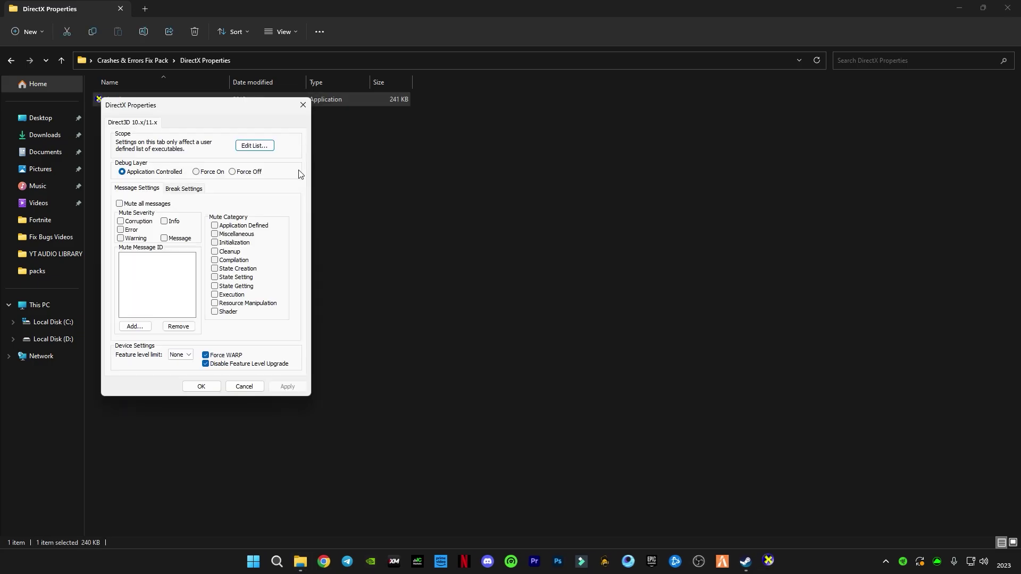
pyautogui.moveTo(194, 106); pyautogui.dragTo(454, 155)
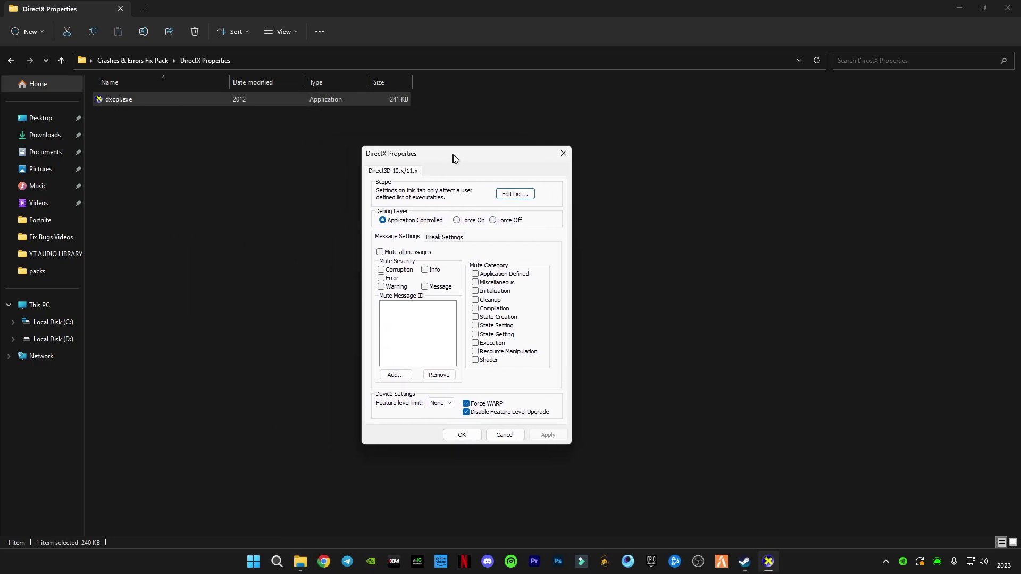
pyautogui.click(515, 194)
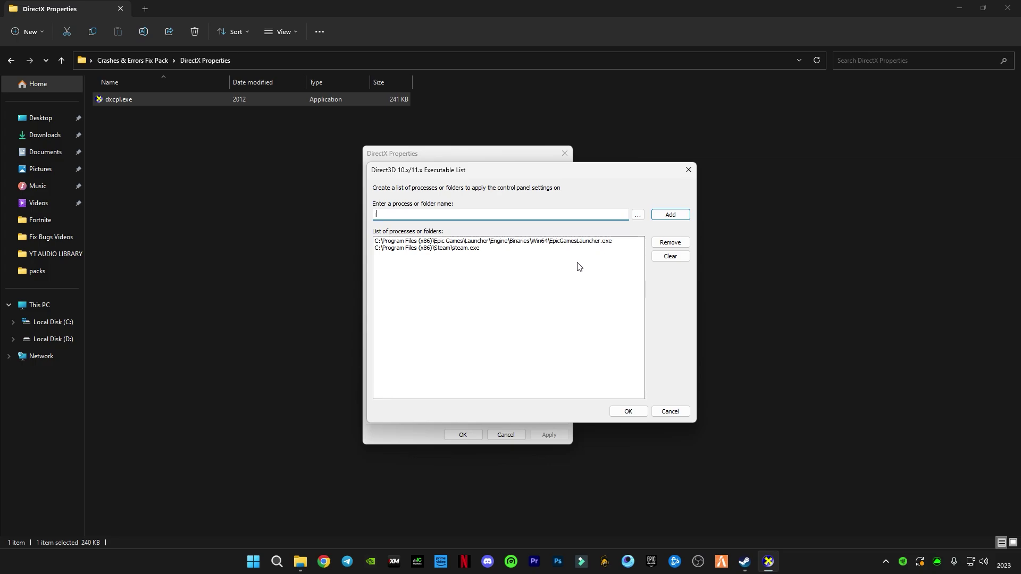
# - Browse to C:\Program Files (x86)\Steam and add steam.exe to the executable list
pyautogui.click(638, 215)
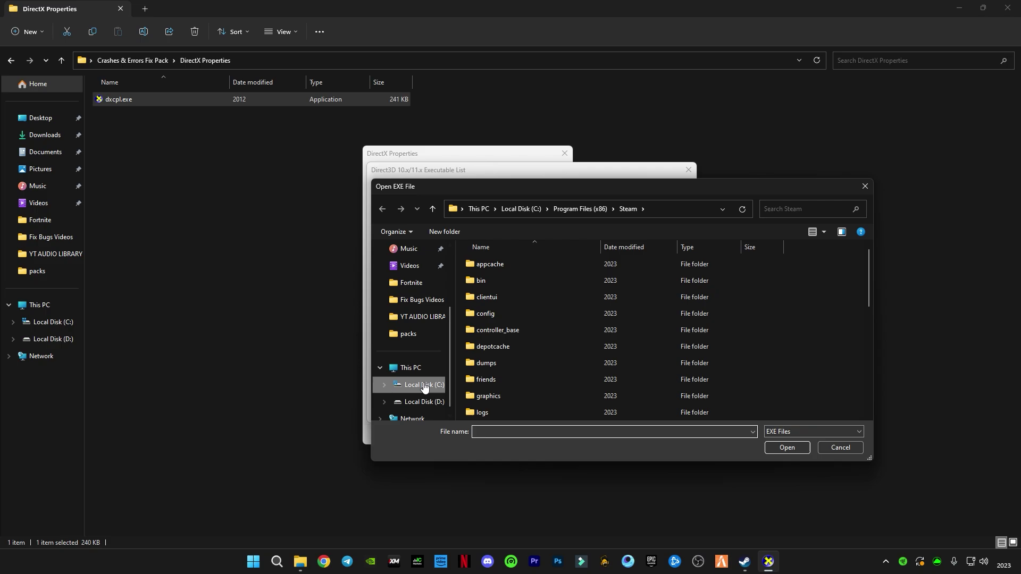
pyautogui.scroll(-5, 582, 337)
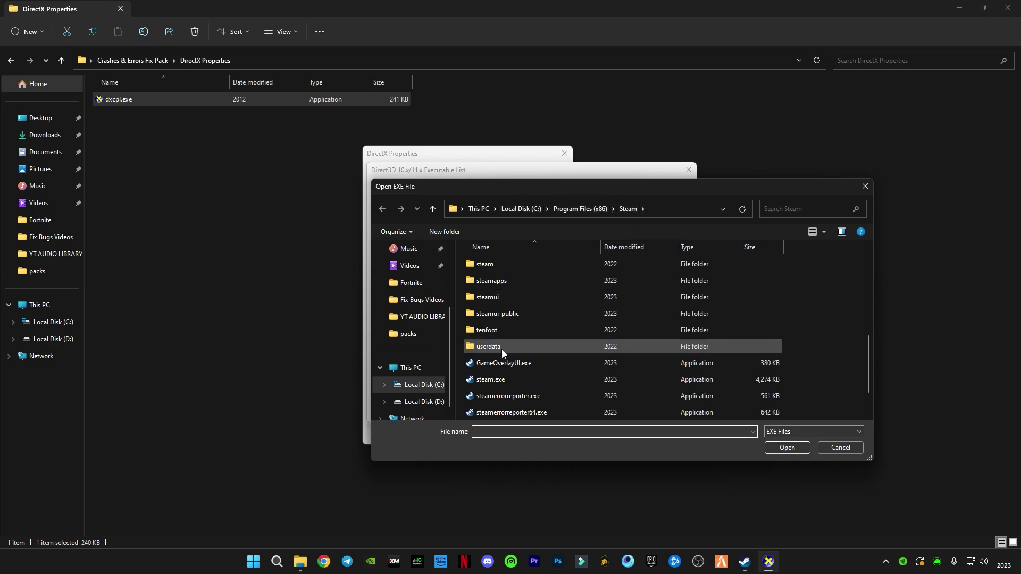
pyautogui.click(496, 381)
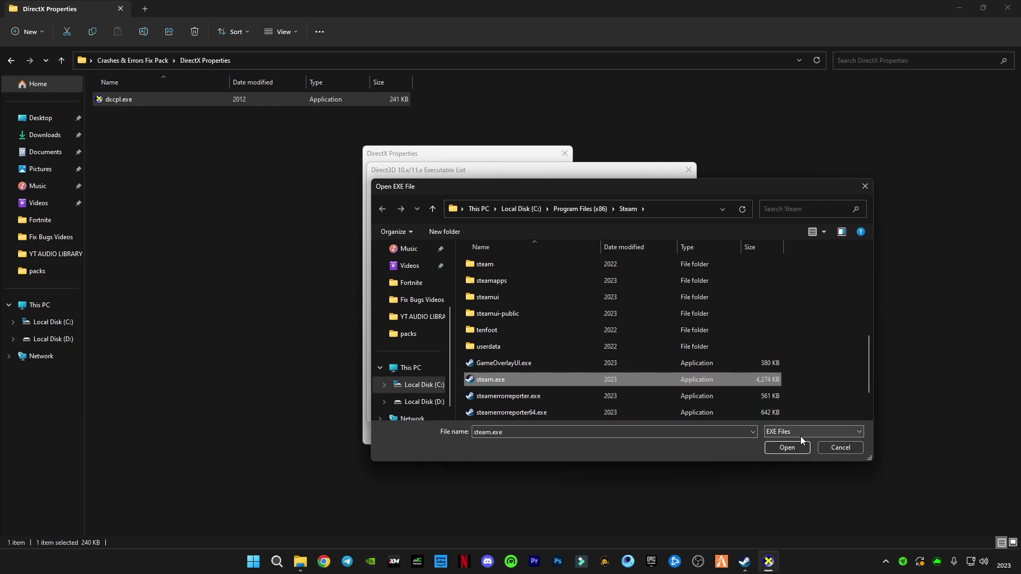
pyautogui.click(787, 447)
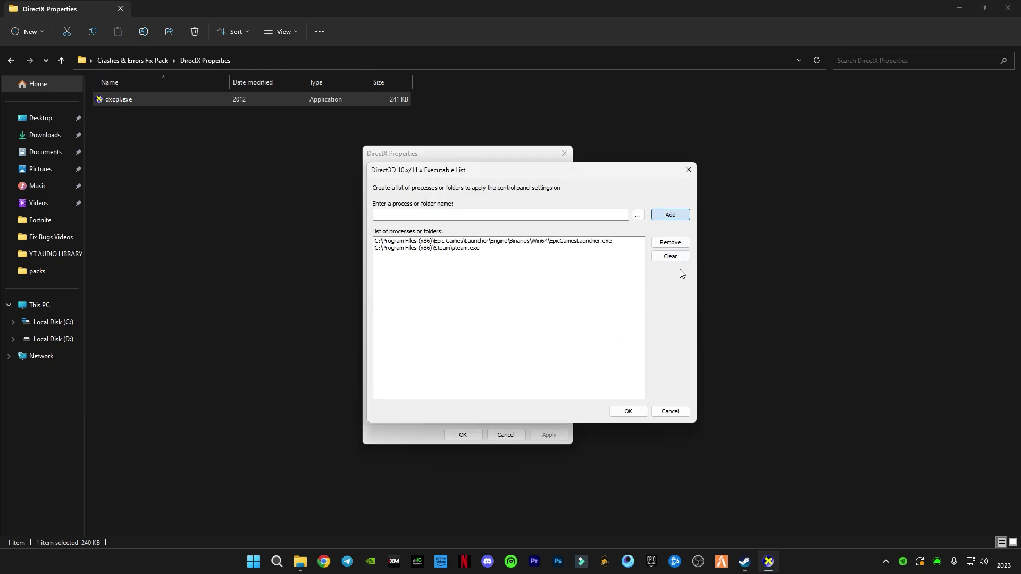
# - Close the executable list, then apply the Direct3D settings and close DirectX Properties
pyautogui.click(628, 410)
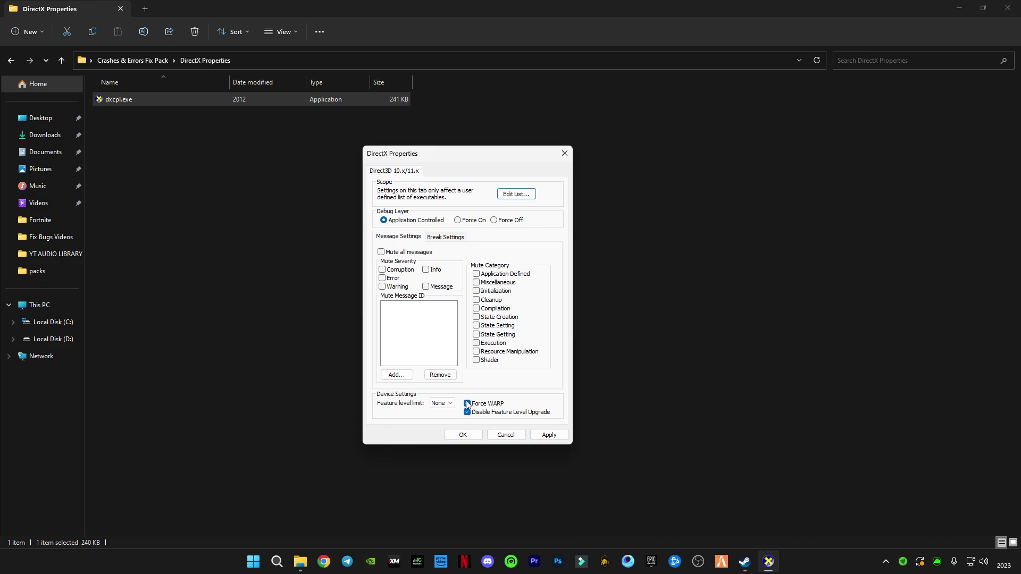
pyautogui.click(550, 435)
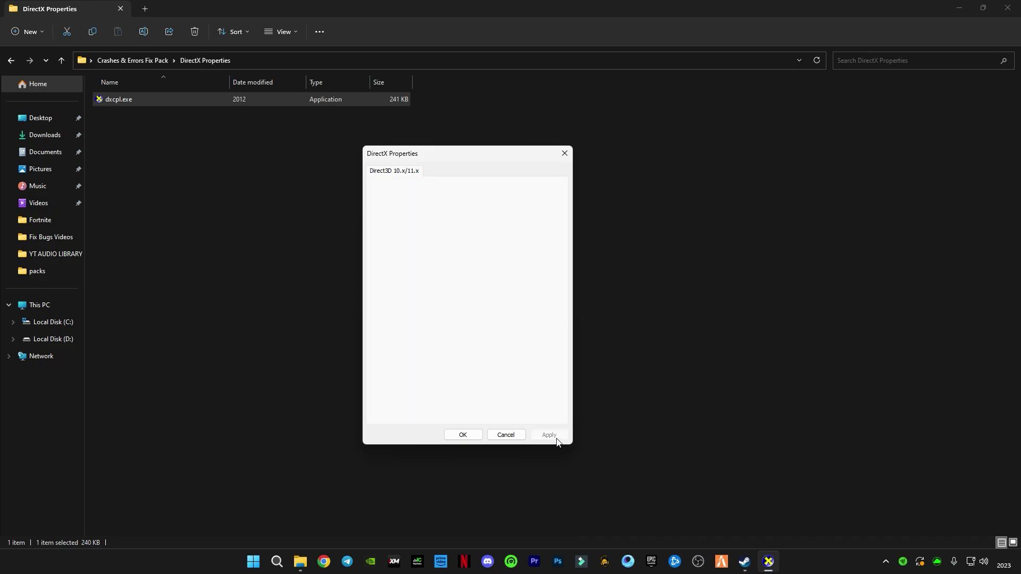
pyautogui.click(462, 435)
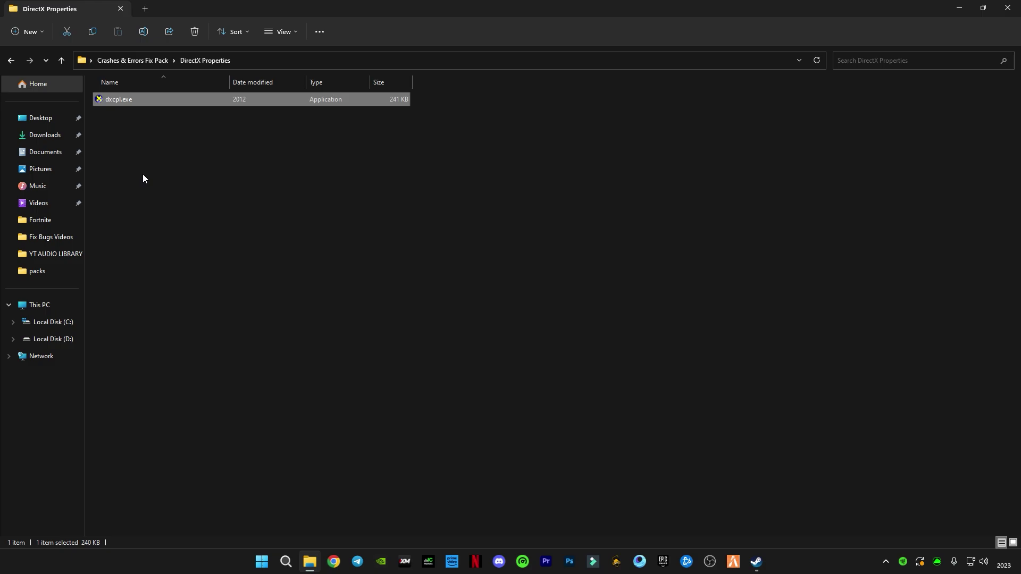
# - Copy the Ultimate power plan powercfg command from cmd commands.txt in Notepad, then open Windows search
pyautogui.click(10, 60)
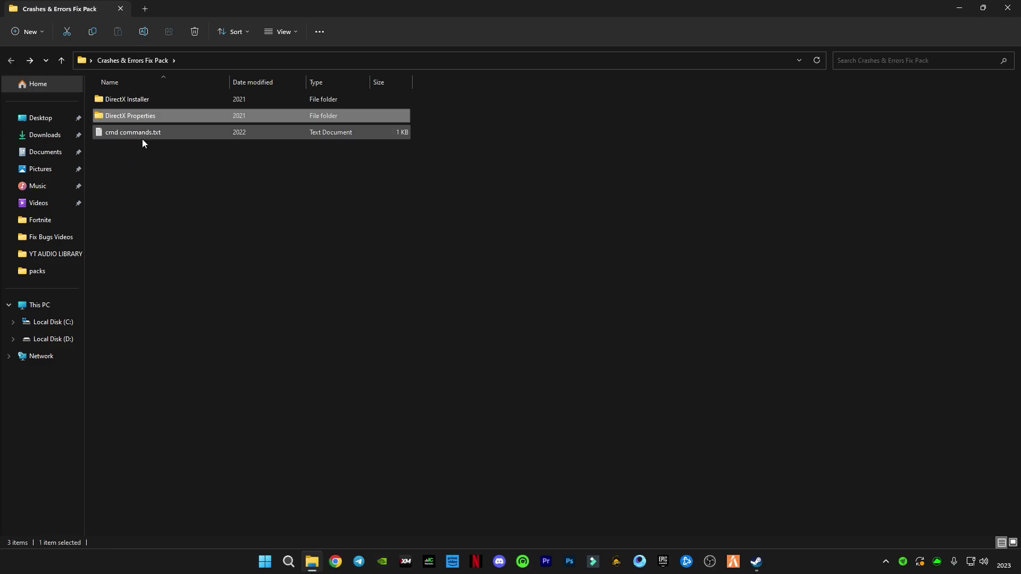
pyautogui.doubleClick(142, 132)
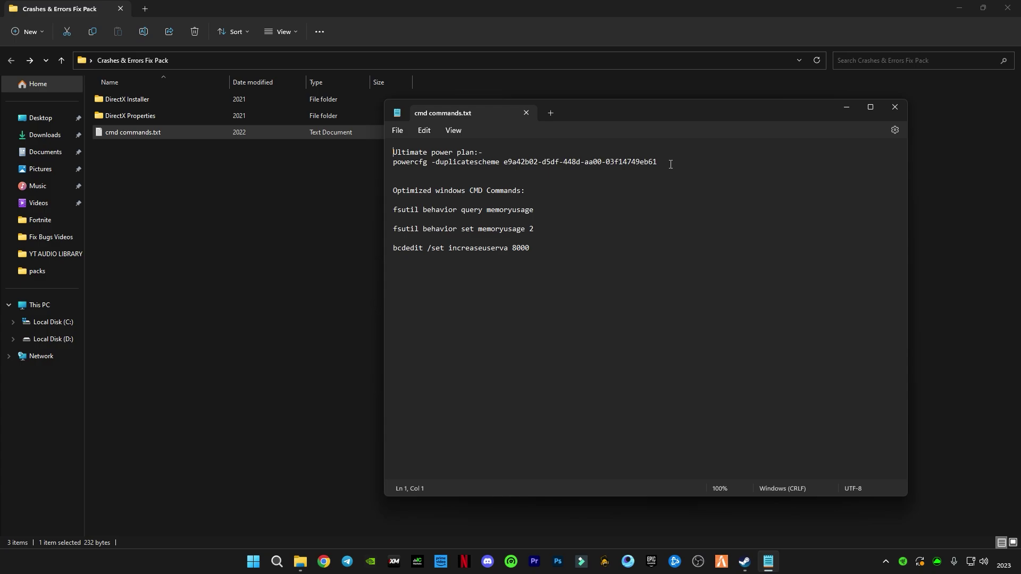
pyautogui.moveTo(670, 163); pyautogui.dragTo(392, 163)
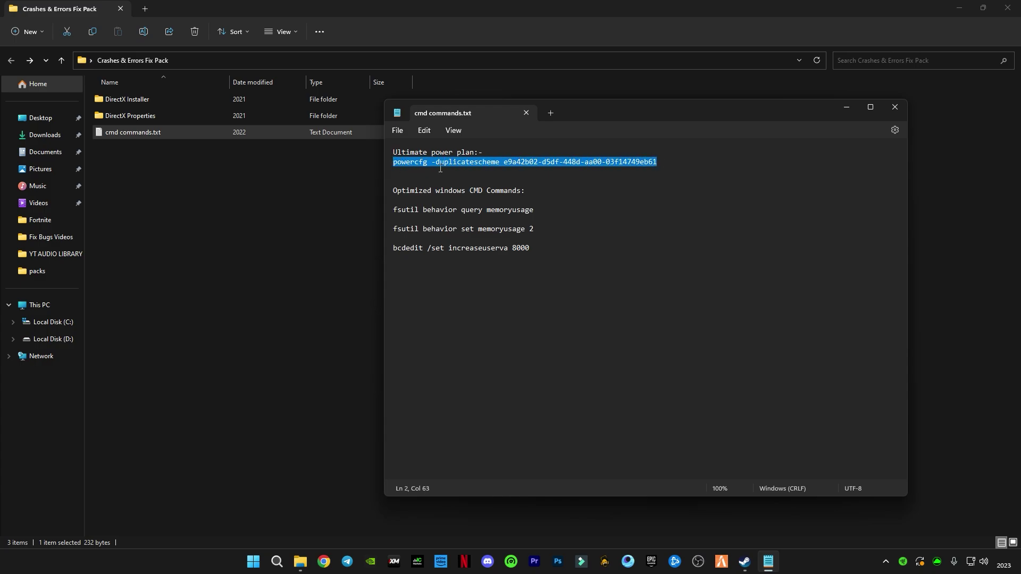
pyautogui.rightClick(458, 162)
pyautogui.click(495, 217)
pyautogui.click(276, 560)
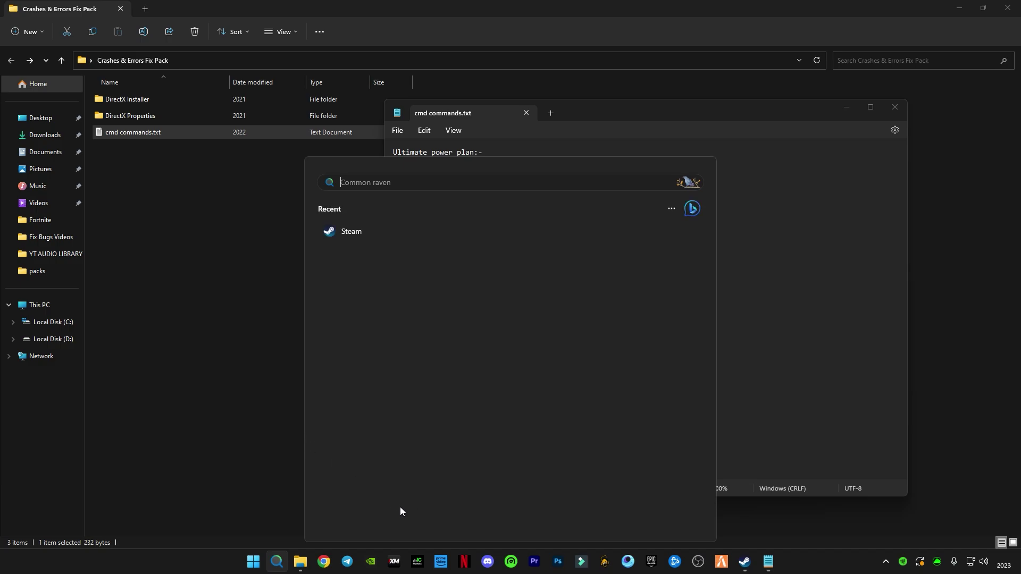
pyautogui.write('cmd')
# - Run the powercfg command in an administrator Command Prompt, then select the fsutil and bcdedit lines in Notepad
pyautogui.rightClick(378, 260)
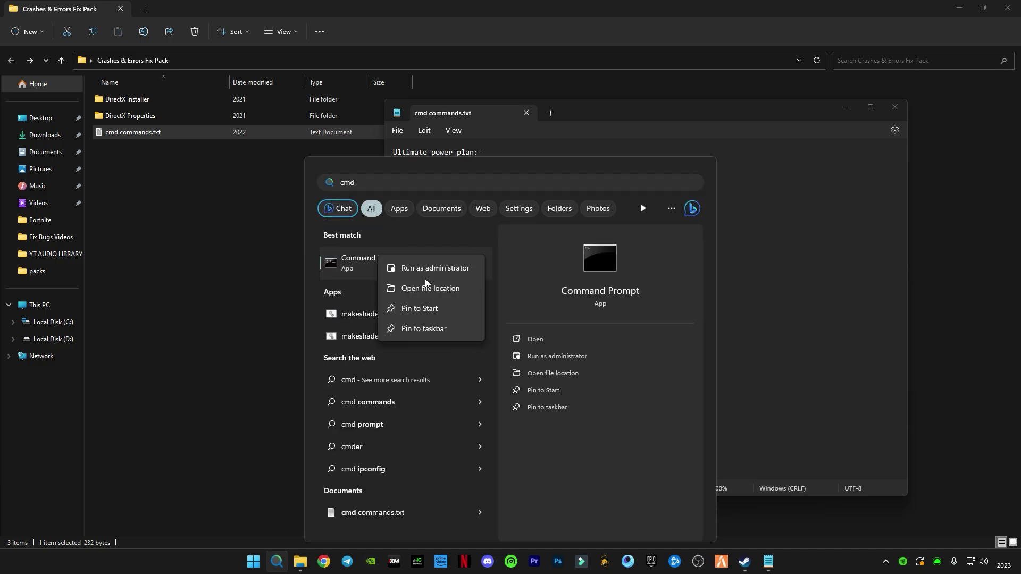
pyautogui.click(431, 270)
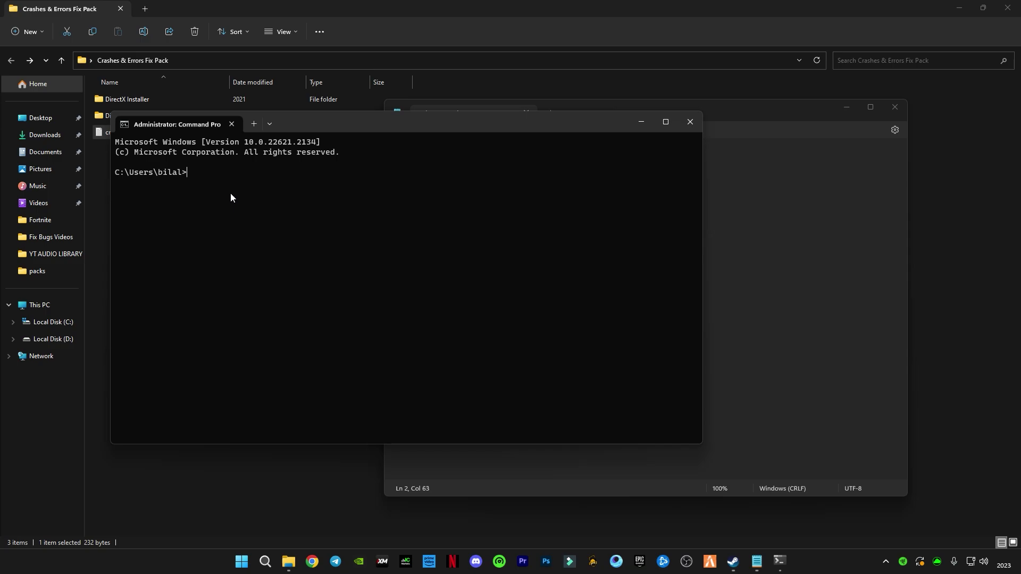
pyautogui.hotkey('ctrl', 'v')
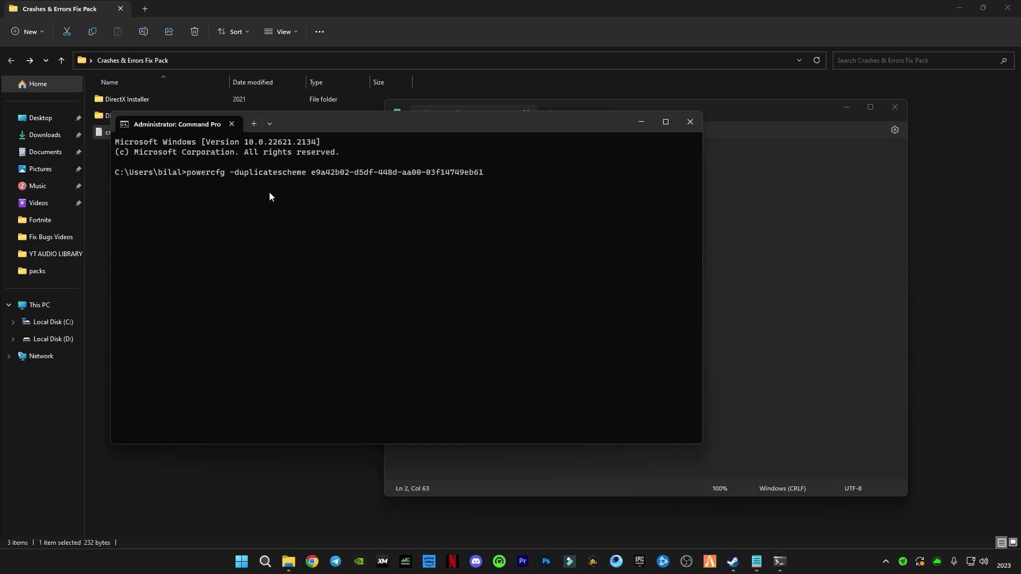
pyautogui.press('Return')
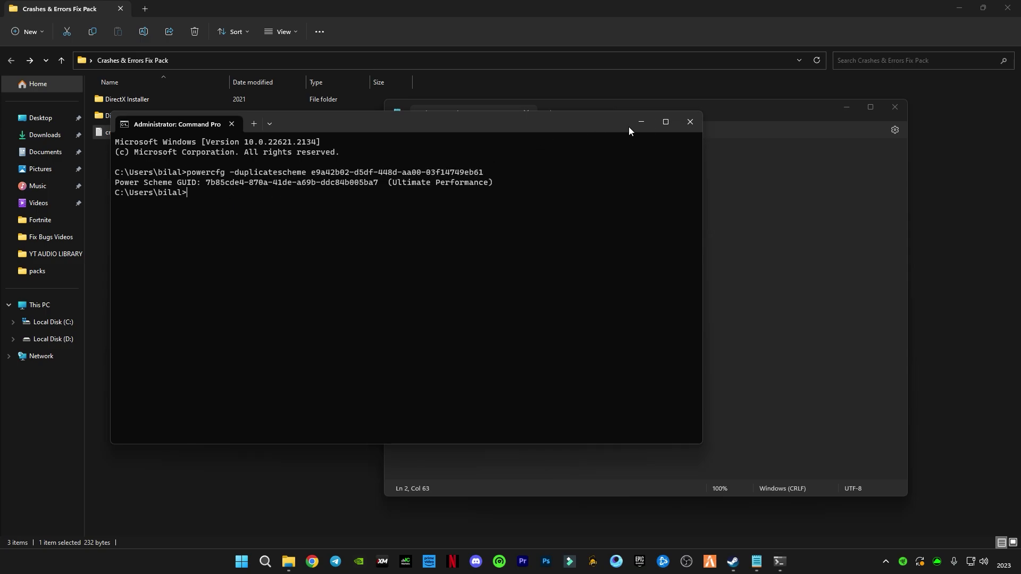
pyautogui.click(641, 122)
pyautogui.moveTo(530, 248); pyautogui.dragTo(394, 210)
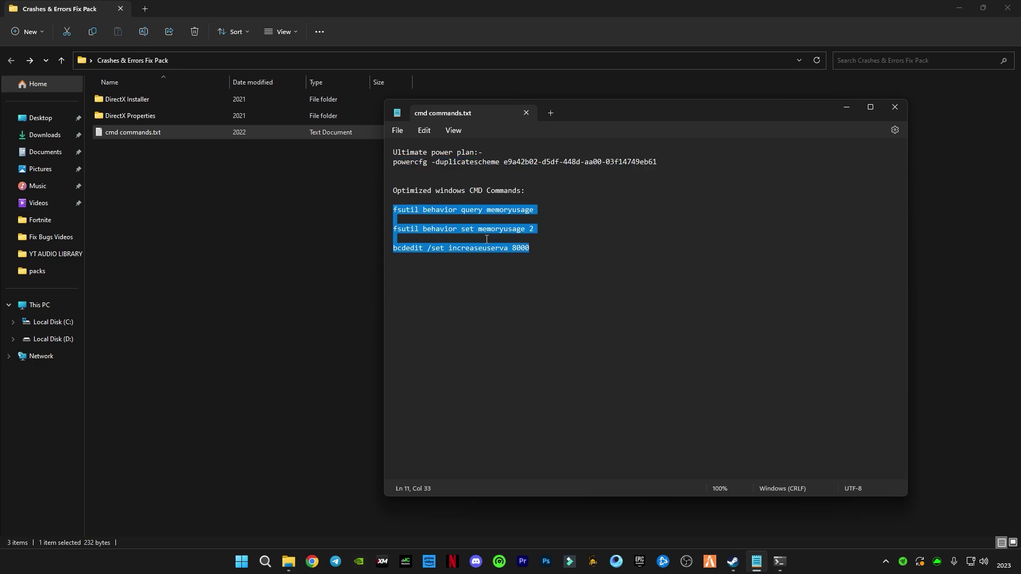
# - Run fsutil memoryusage 2 and bcdedit increaseuserva 8000, then exit Command Prompt and close Notepad
pyautogui.click(779, 562)
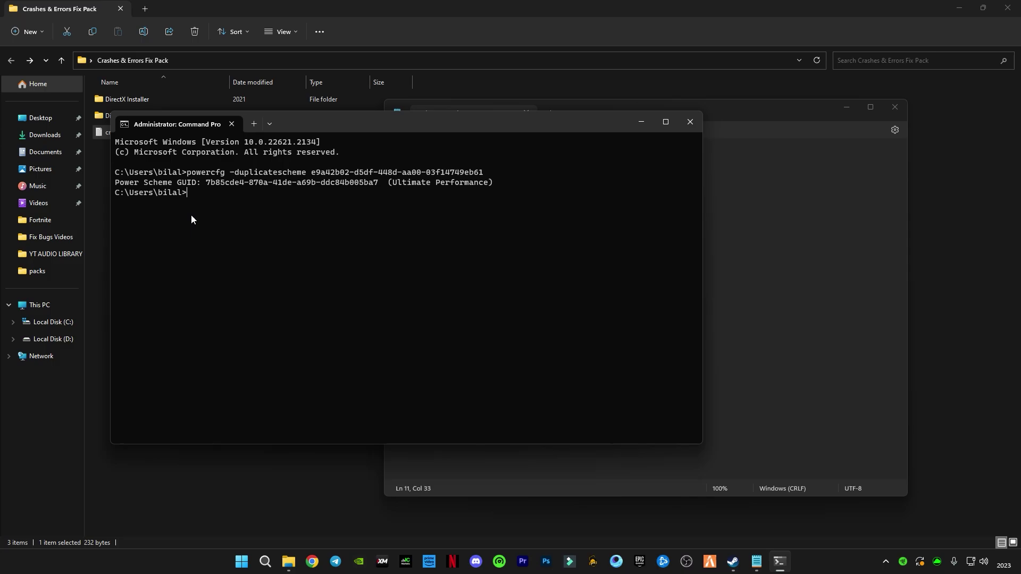
pyautogui.hotkey('ctrl', 'v')
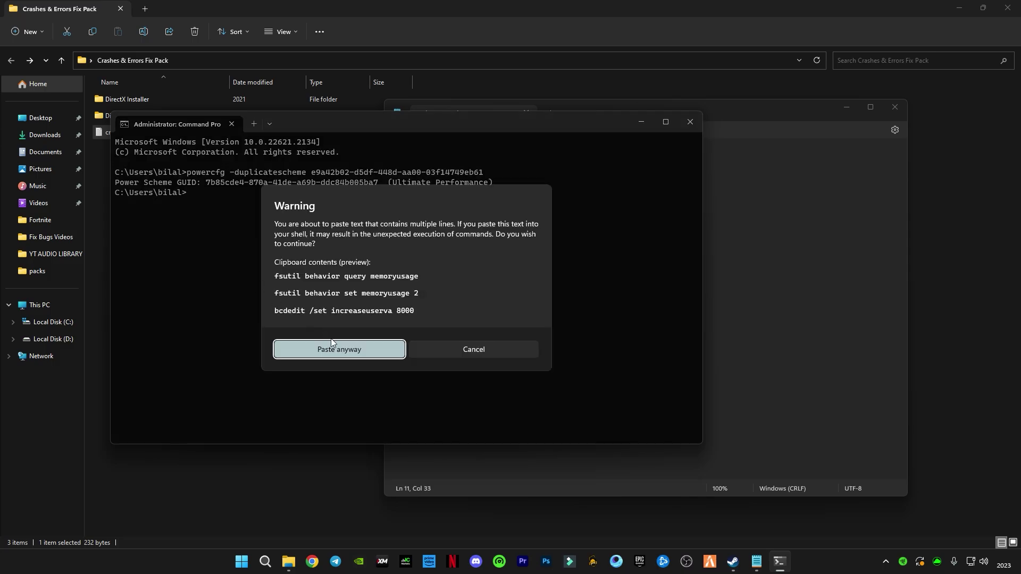
pyautogui.click(331, 343)
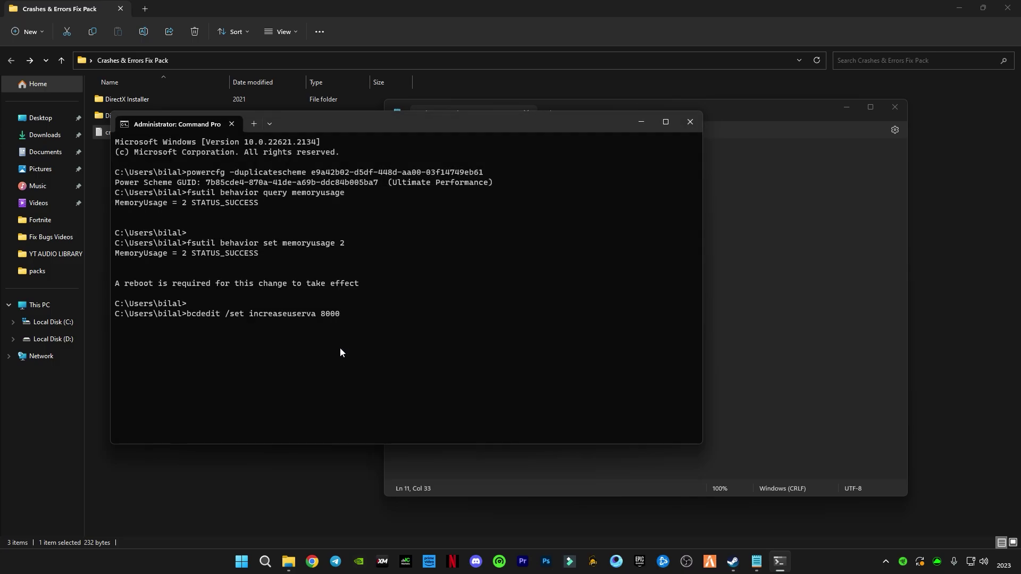
pyautogui.press('Return')
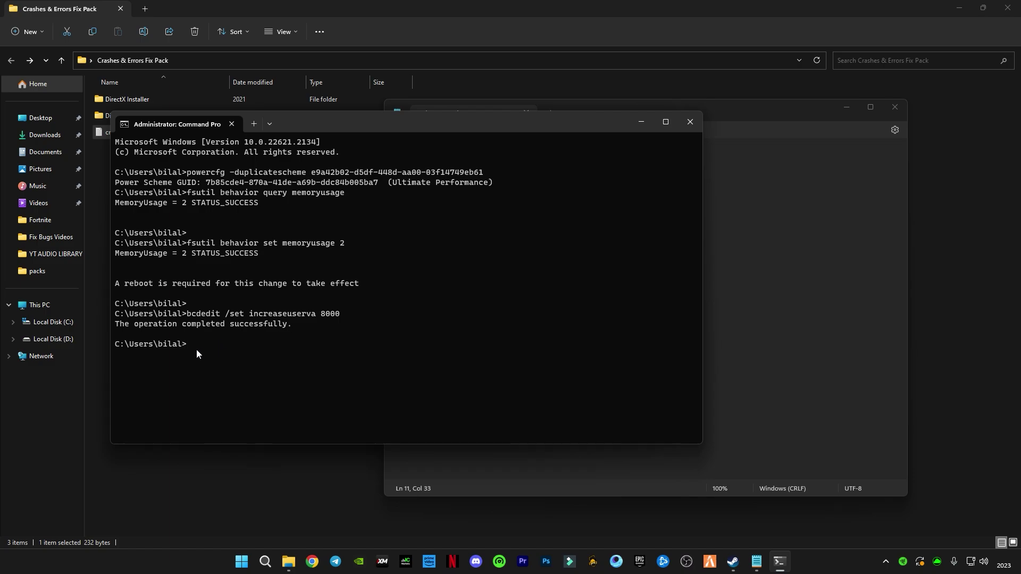
pyautogui.write('exit')
pyautogui.press('Return')
pyautogui.click(893, 106)
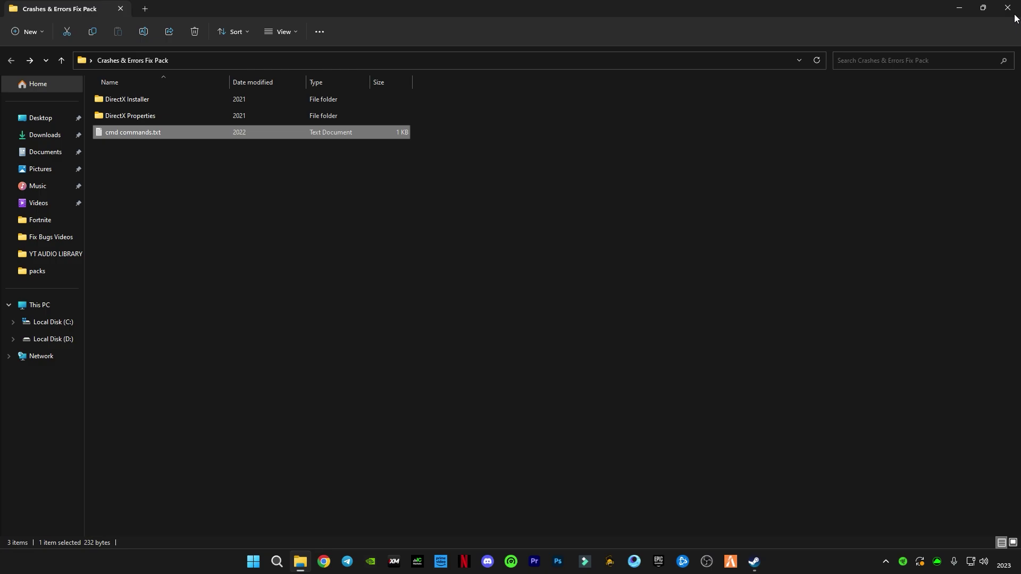
# - Close File Explorer, show the Start menu's power and restart options, then dismiss them
pyautogui.click(1008, 8)
pyautogui.click(265, 562)
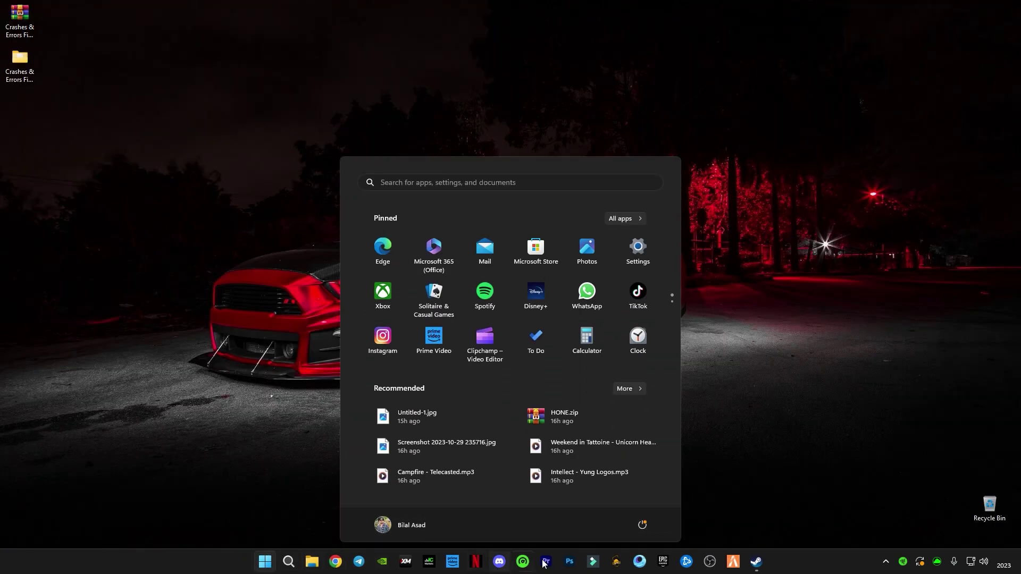
pyautogui.click(642, 524)
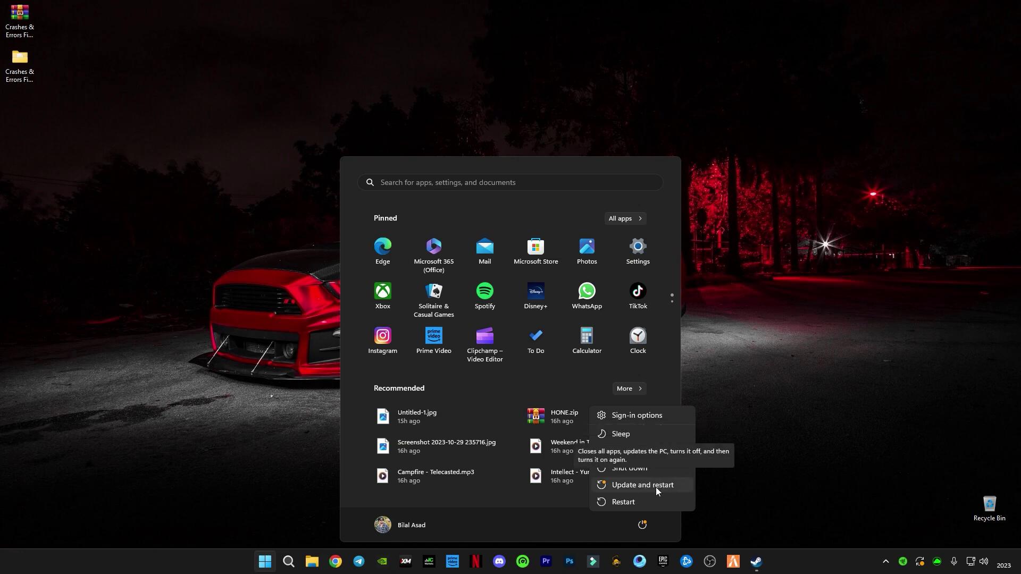
pyautogui.click(630, 468)
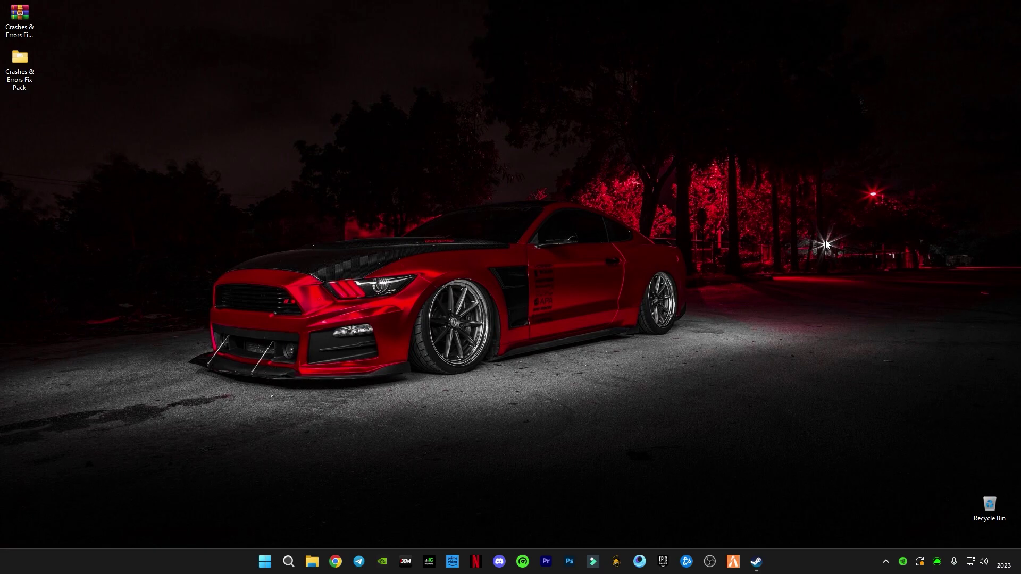